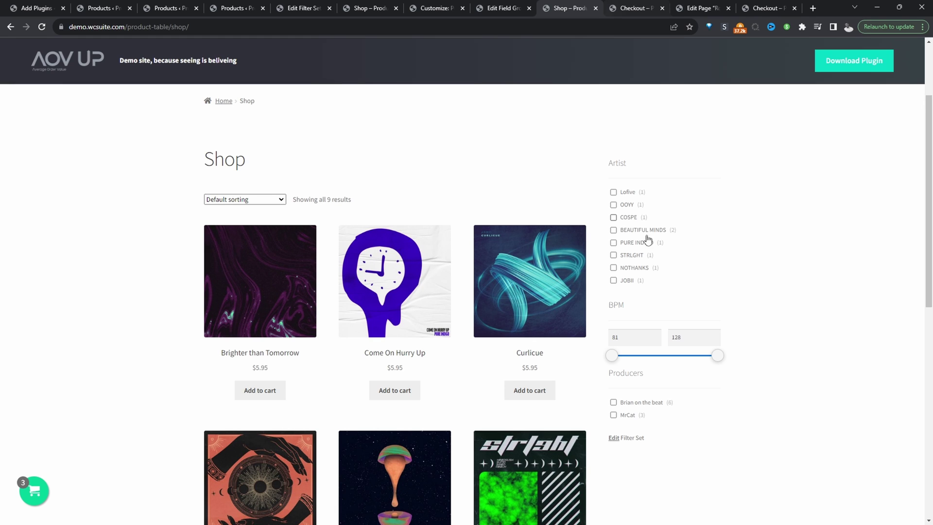
- Test the shop filters: show BEAUTIFUL MINDS products, cap BPM at 117, then clear all filters
{"action": "left_click", "coordinate": [614, 232]}
{"action": "scroll", "coordinate": [675, 314], "scroll_direction": "down", "scroll_amount": 3}
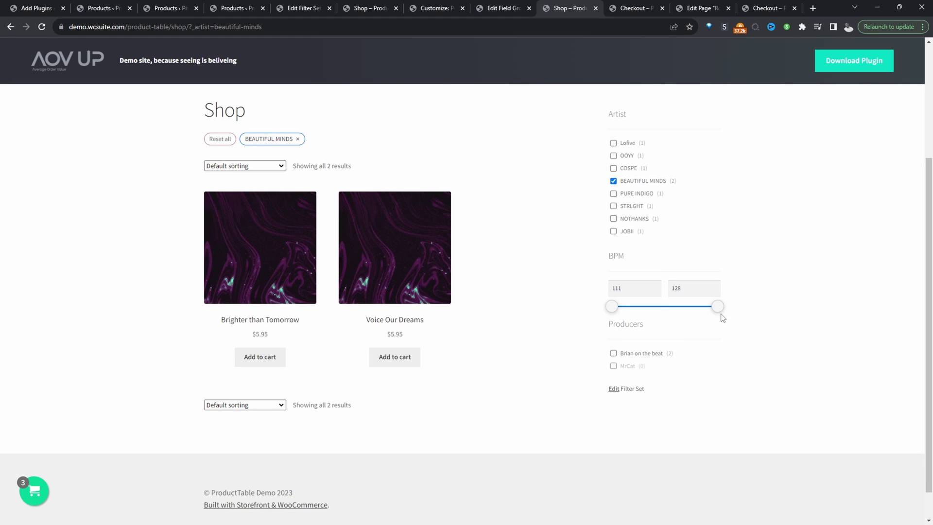
{"action": "left_click_drag", "start_coordinate": [719, 306], "coordinate": [649, 307]}
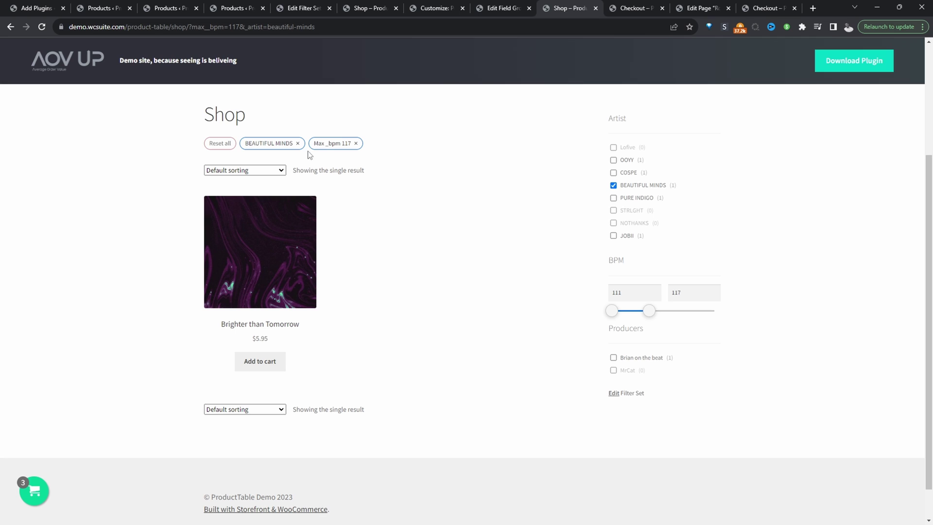
{"action": "left_click", "coordinate": [356, 143]}
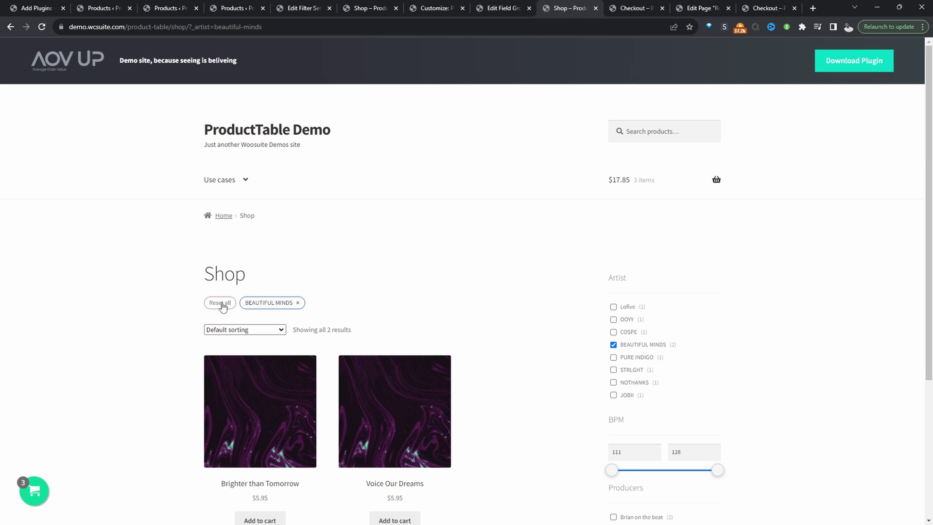
{"action": "left_click", "coordinate": [220, 303]}
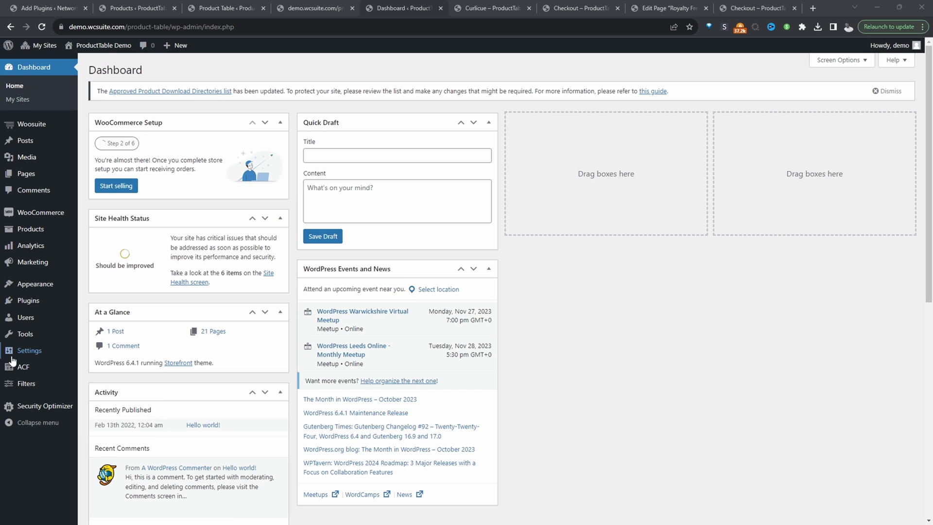
- Open the Music field group for editing from ACF's Field Groups list
{"action": "mouse_move", "coordinate": [33, 370]}
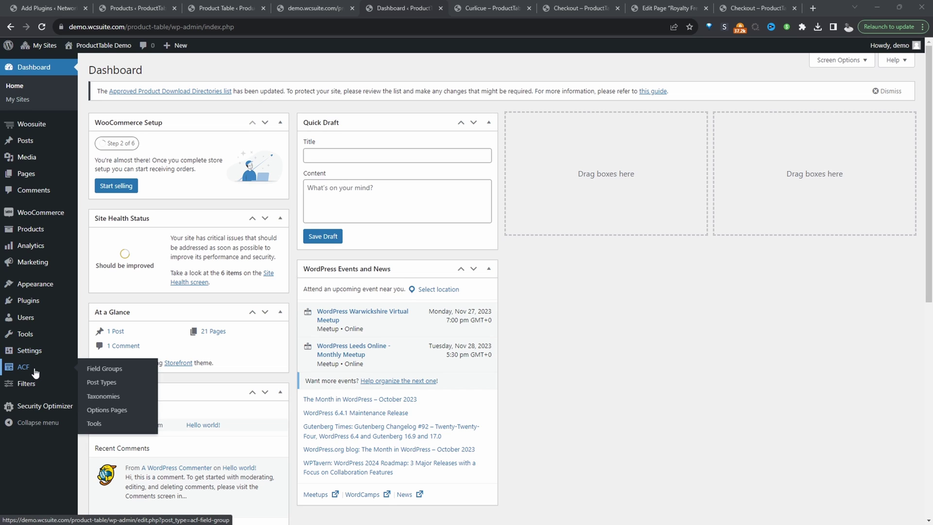
{"action": "left_click", "coordinate": [103, 373]}
{"action": "mouse_move", "coordinate": [123, 251]}
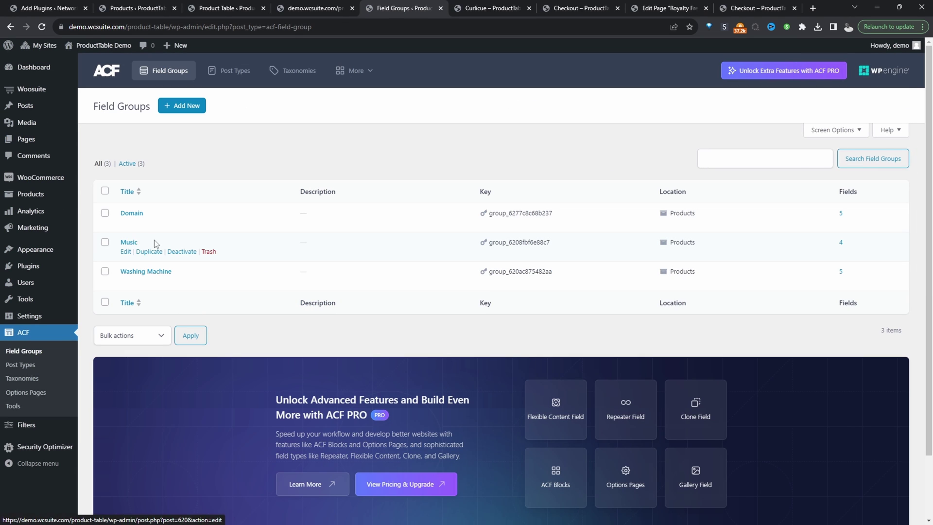
{"action": "left_click", "coordinate": [126, 252]}
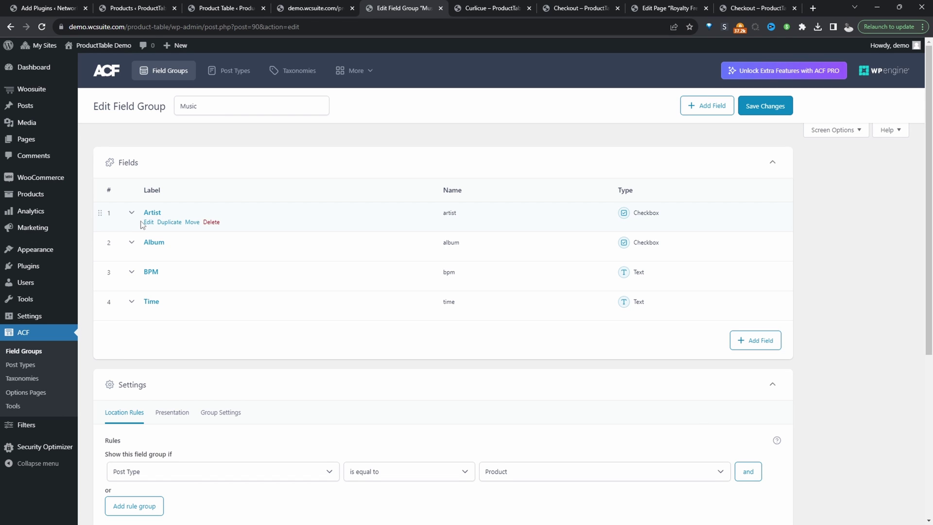
- Expand the Artist field and review its label and choices like BEAUTIFUL MINDS, PURE INDIGO and JOBII
{"action": "left_click", "coordinate": [146, 222]}
{"action": "scroll", "coordinate": [235, 291], "scroll_direction": "down", "scroll_amount": 3}
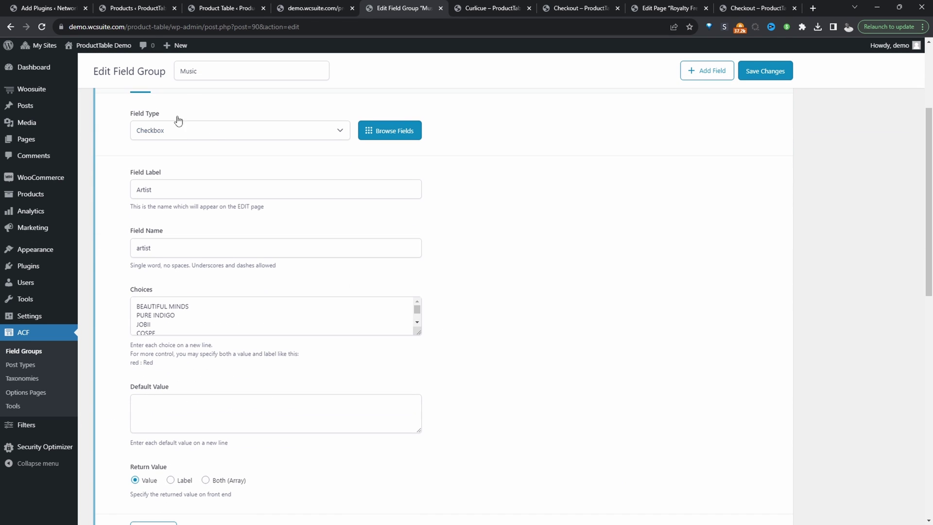
{"action": "left_click", "coordinate": [184, 191]}
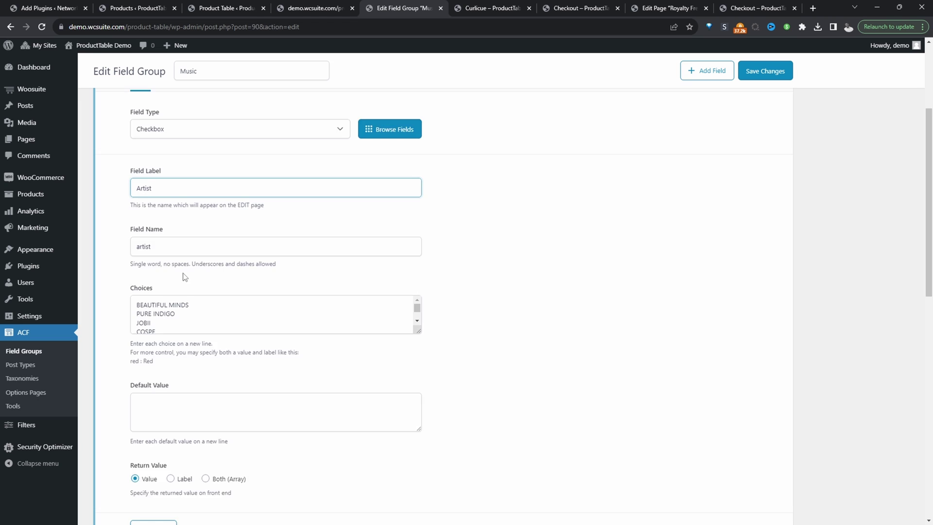
{"action": "scroll", "coordinate": [187, 273], "scroll_direction": "down", "scroll_amount": 2}
{"action": "double_click", "coordinate": [143, 225]}
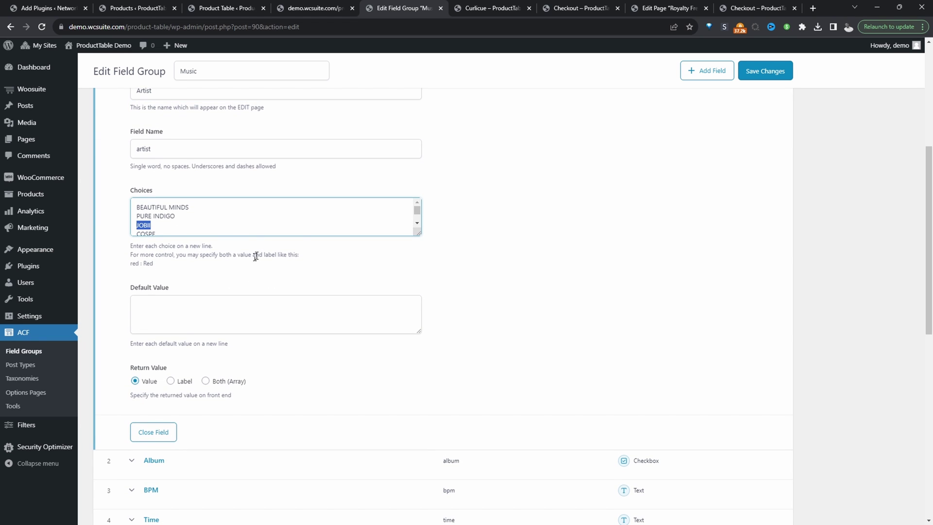
{"action": "scroll", "coordinate": [234, 298], "scroll_direction": "down", "scroll_amount": 3}
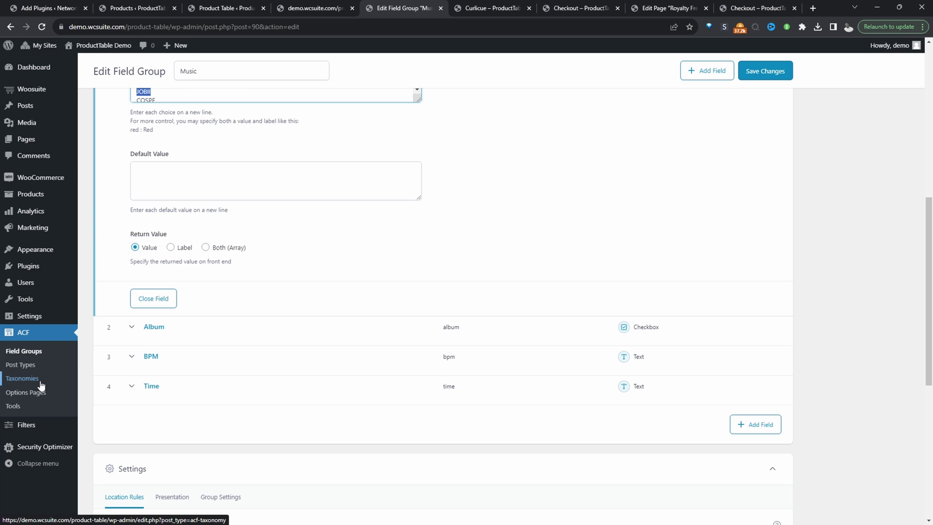
- Open ACF's Taxonomies list showing the Genres and Producers taxonomies for Products
{"action": "left_click", "coordinate": [39, 382]}
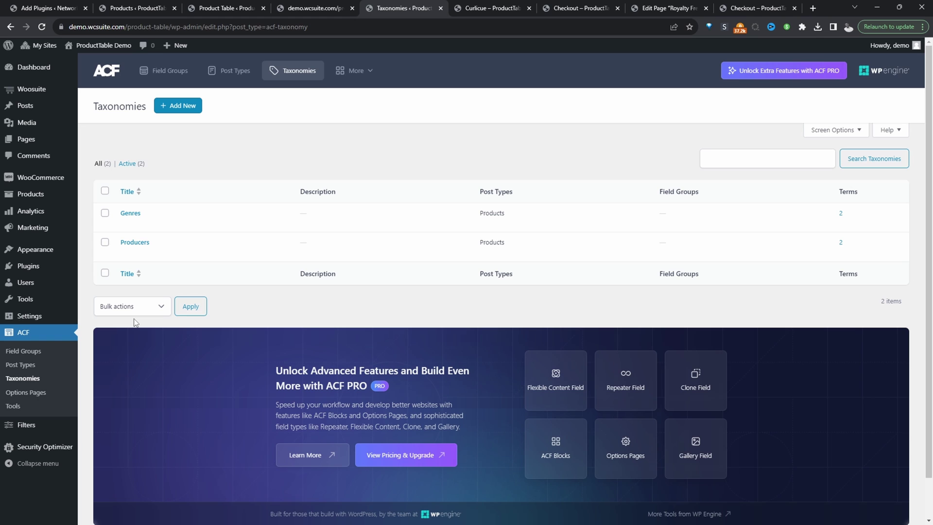
{"action": "mouse_move", "coordinate": [31, 428]}
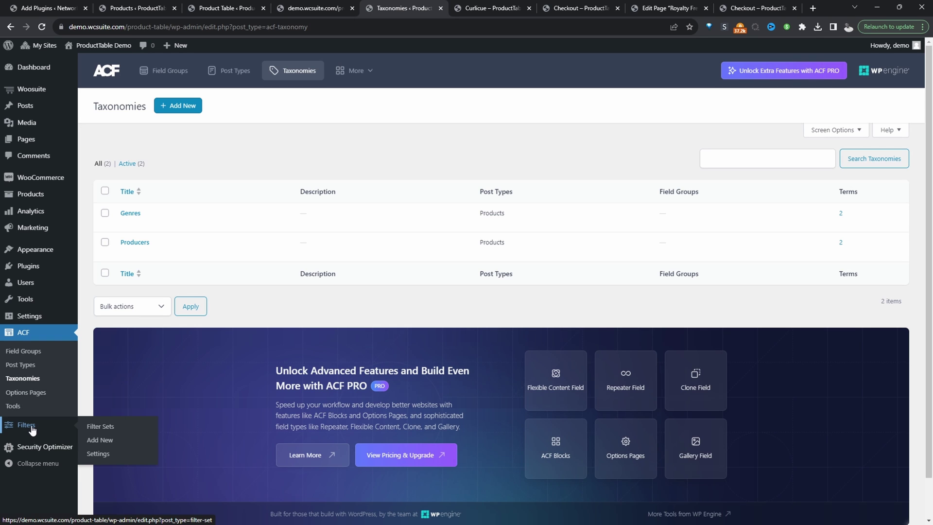
- Start a new filter set titled 'Music filter' that filters Products
{"action": "left_click", "coordinate": [100, 428]}
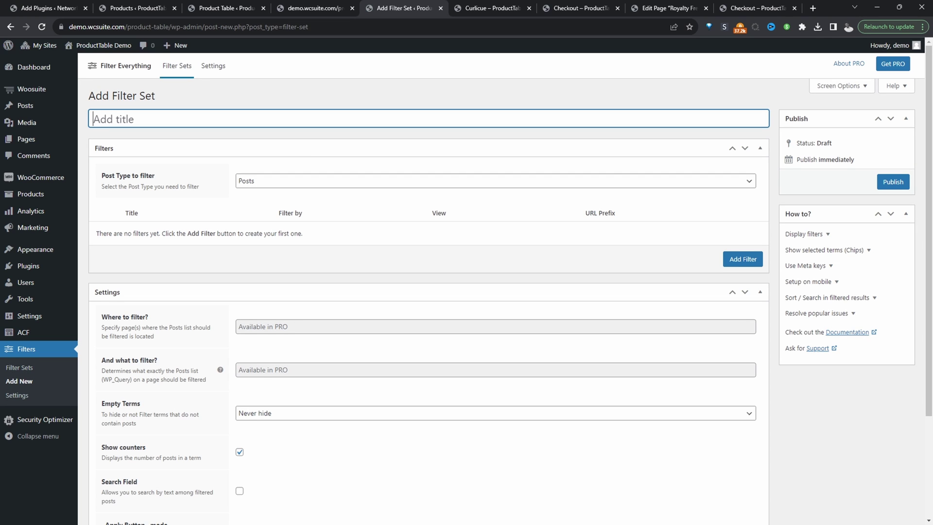
{"action": "type", "text": "Music filter"}
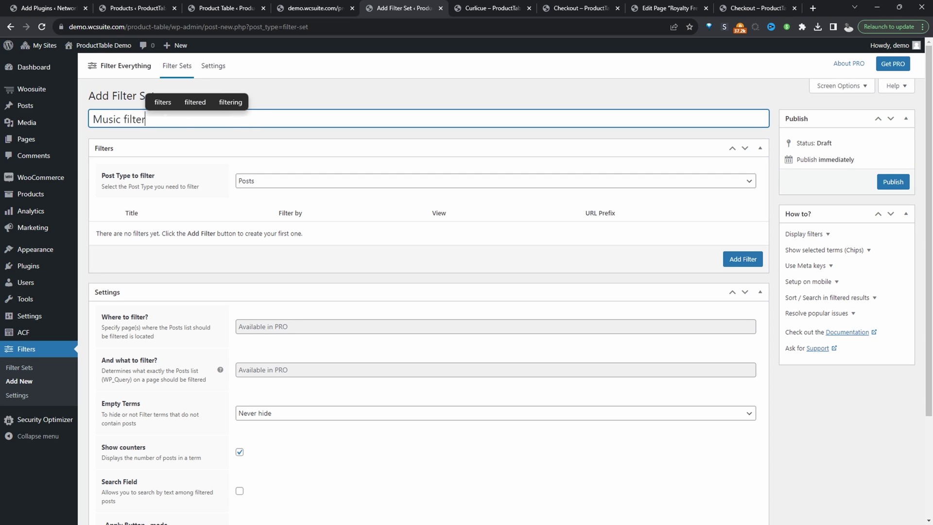
{"action": "left_click", "coordinate": [289, 182]}
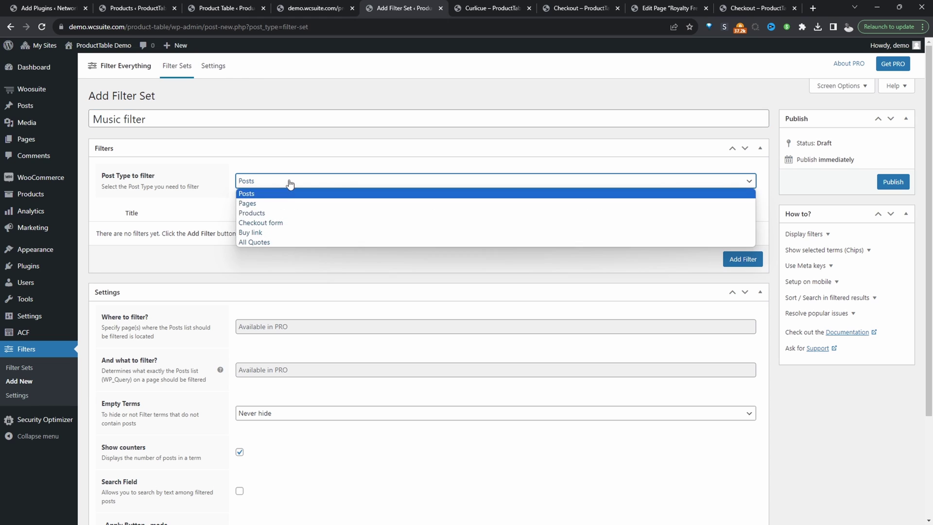
{"action": "left_click", "coordinate": [270, 217]}
- Add a first filter using Custom Field, with ACF Field Groups open in another tab
{"action": "left_click", "coordinate": [740, 259]}
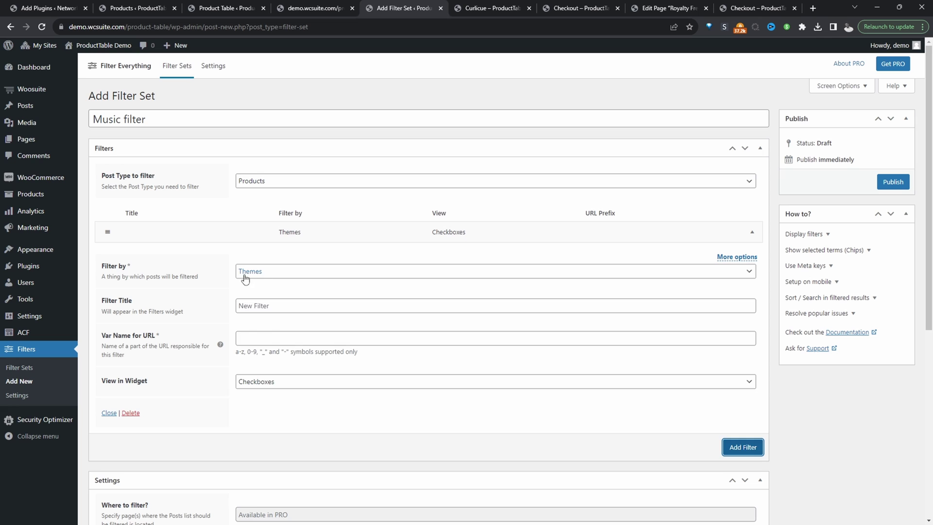
{"action": "left_click", "coordinate": [270, 274]}
{"action": "scroll", "coordinate": [302, 403], "scroll_direction": "down", "scroll_amount": 2}
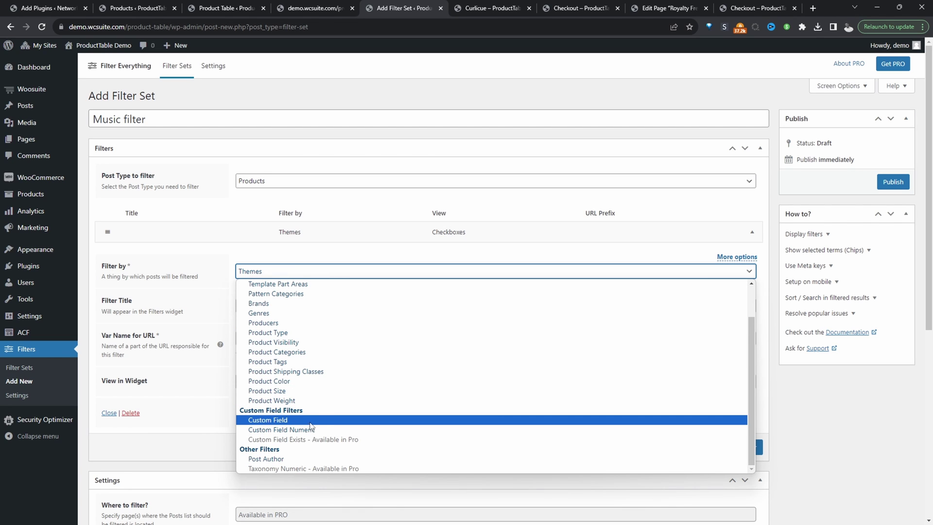
{"action": "left_click", "coordinate": [309, 420]}
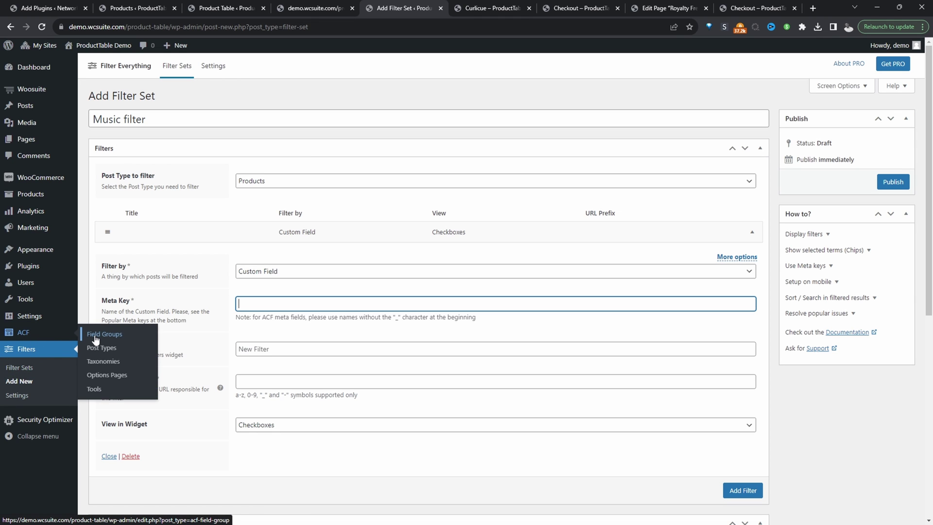
{"action": "middle_click", "coordinate": [100, 334]}
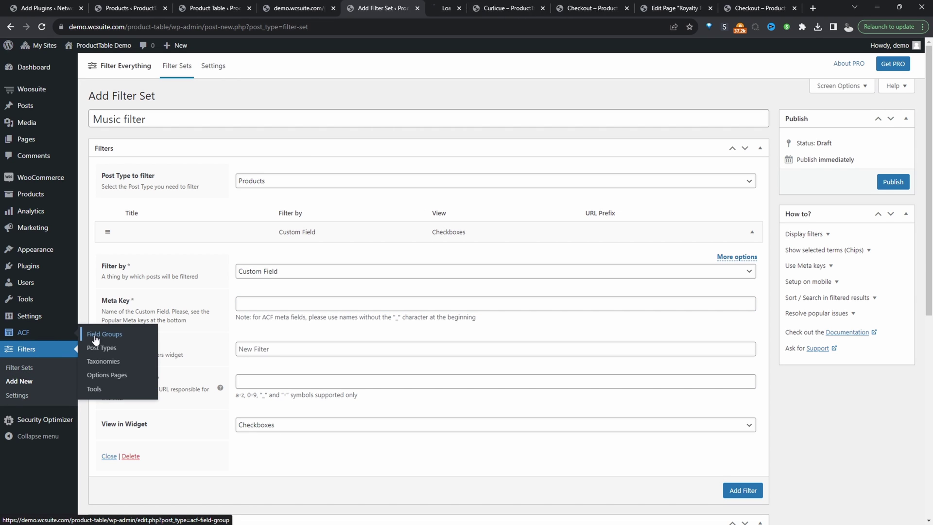
{"action": "left_click", "coordinate": [436, 10]}
- Copy the Artist field name 'artist' from the Music field group and return to the filter set
{"action": "left_click", "coordinate": [152, 251]}
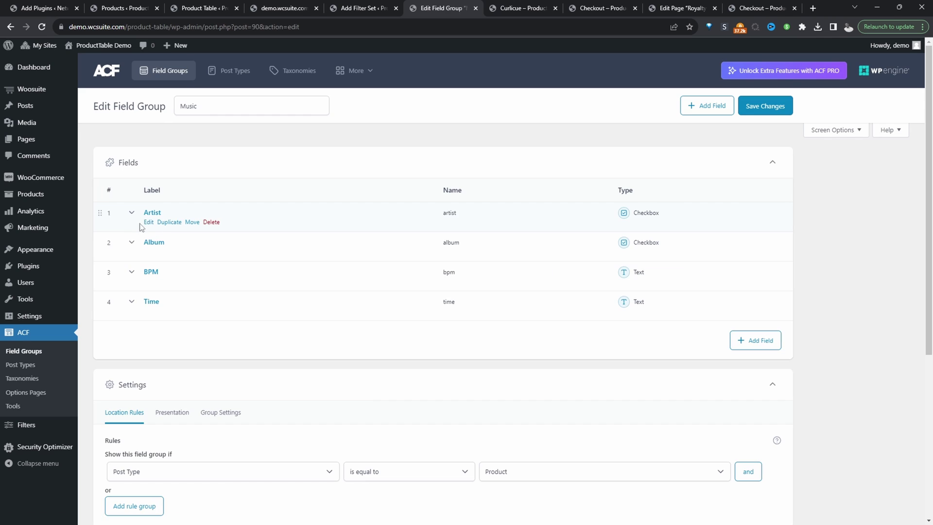
{"action": "left_click", "coordinate": [146, 222]}
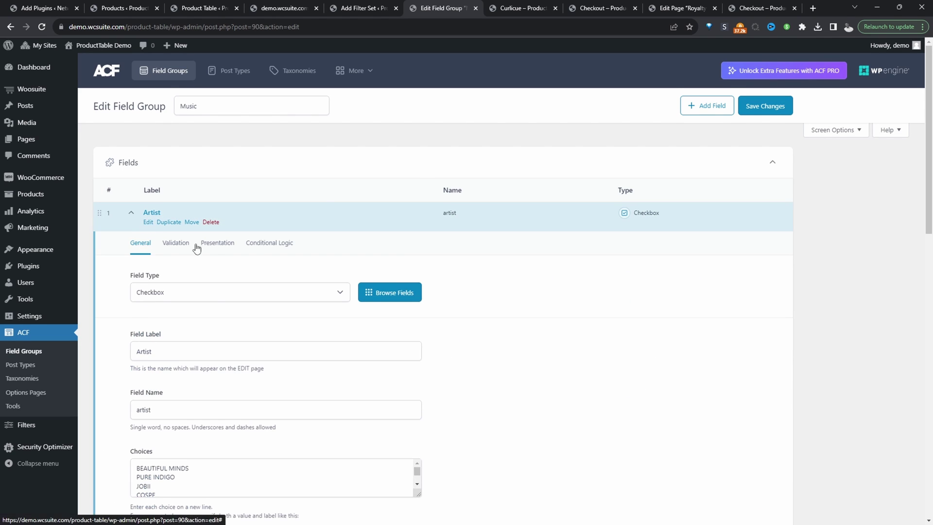
{"action": "scroll", "coordinate": [196, 248], "scroll_direction": "down", "scroll_amount": 2}
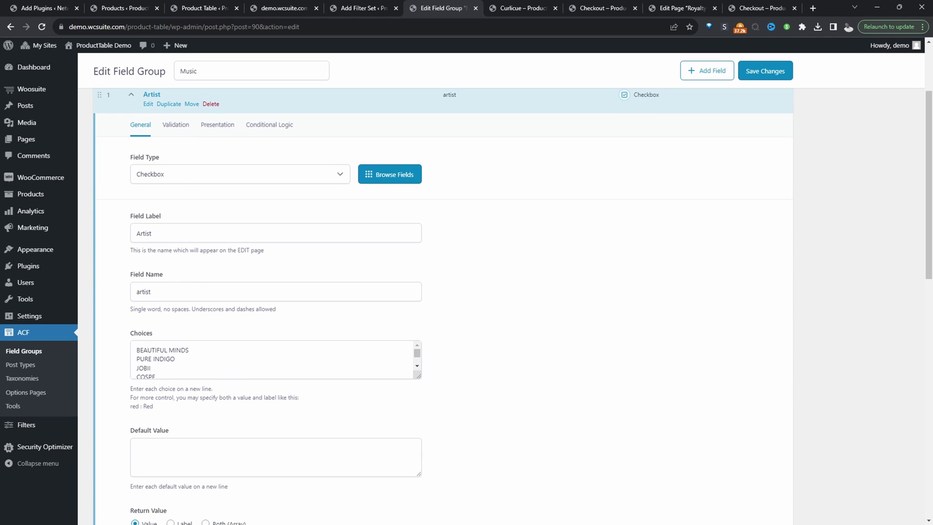
{"action": "double_click", "coordinate": [144, 291]}
{"action": "key", "text": "ctrl+c"}
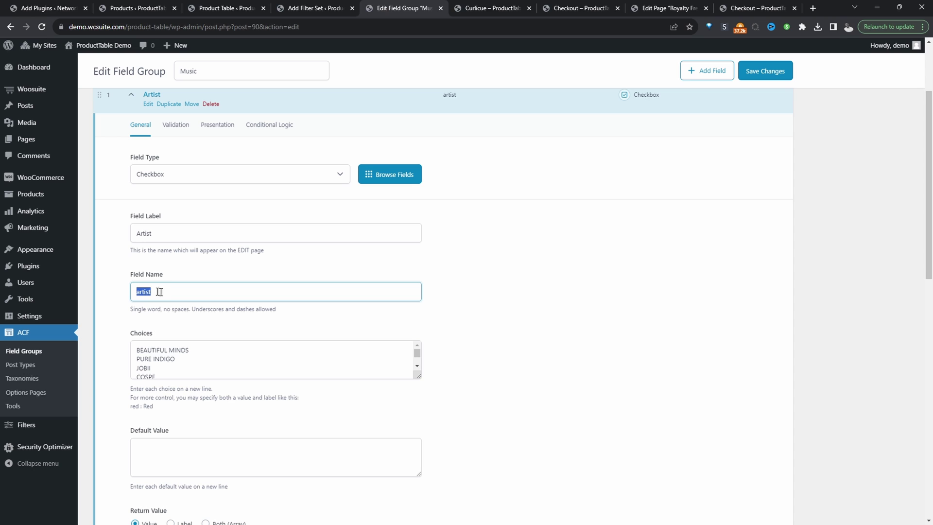
{"action": "key", "text": "ctrl+shift+Tab"}
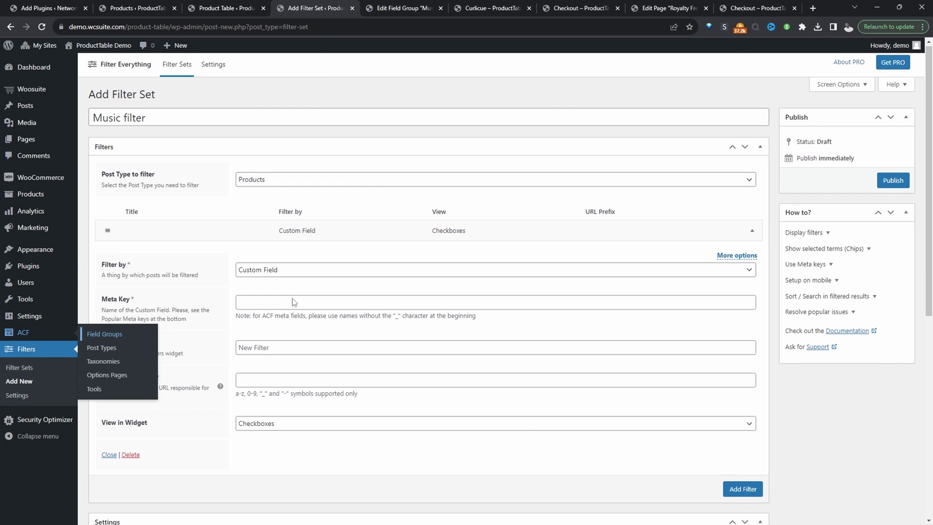
- Paste 'artist' as the first filter's meta key, title it 'Artist', and add a second filter
{"action": "left_click", "coordinate": [255, 302]}
{"action": "key", "text": "ctrl+v"}
{"action": "scroll", "coordinate": [256, 311], "scroll_direction": "down", "scroll_amount": 1}
{"action": "left_click", "coordinate": [256, 311]}
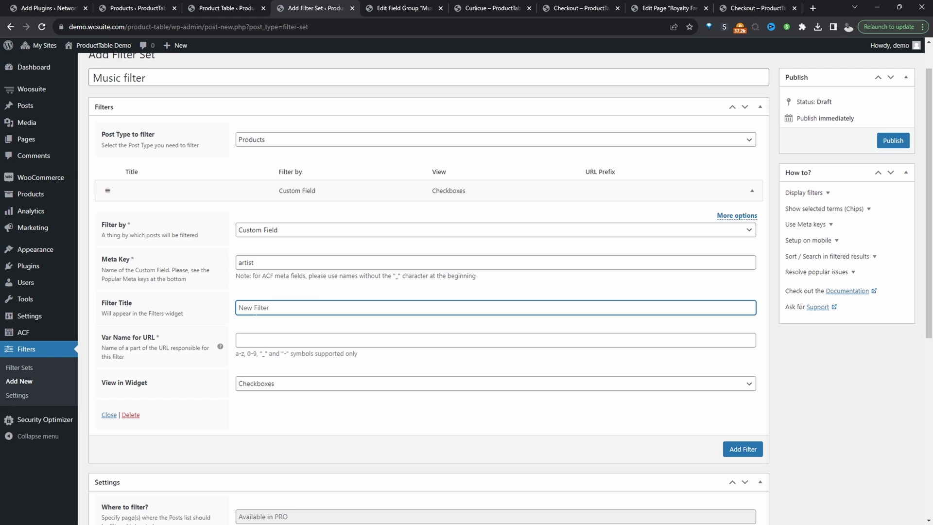
{"action": "type", "text": "Art"}
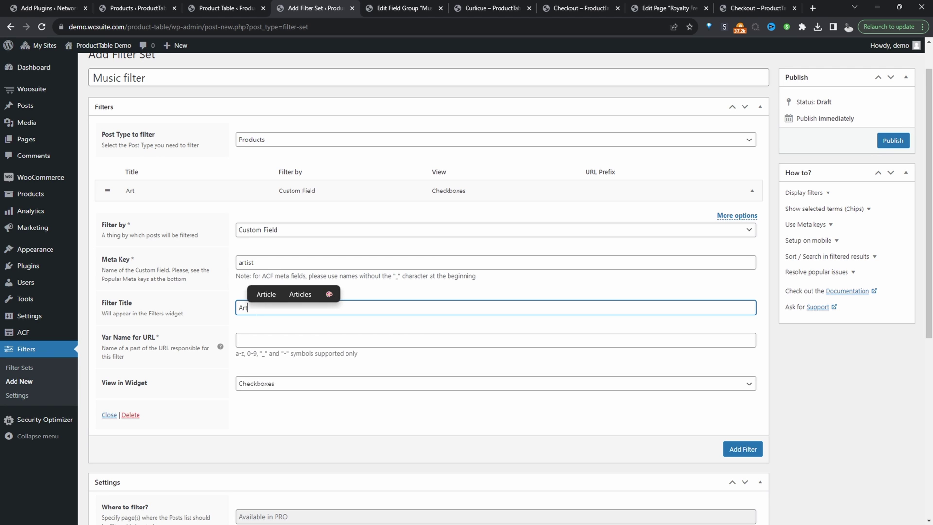
{"action": "type", "text": "ist"}
{"action": "left_click", "coordinate": [737, 448]}
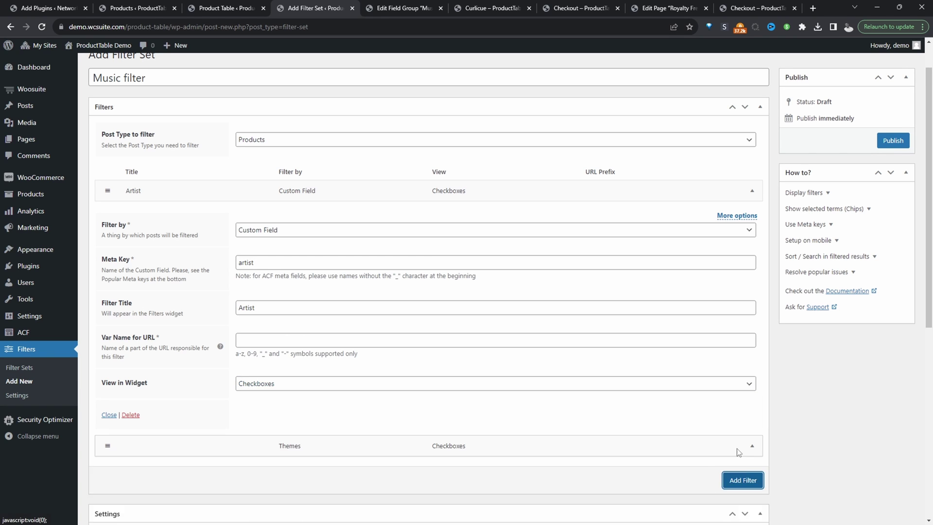
{"action": "scroll", "coordinate": [640, 432], "scroll_direction": "down", "scroll_amount": 5}
- Make the second filter a numeric custom field range and copy the BPM field name 'bpm'
{"action": "left_click", "coordinate": [273, 230]}
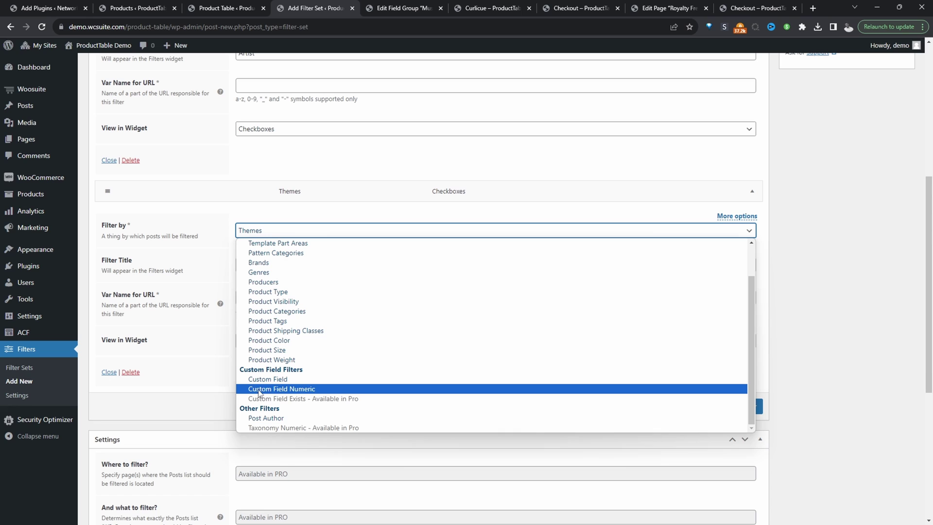
{"action": "left_click", "coordinate": [305, 388]}
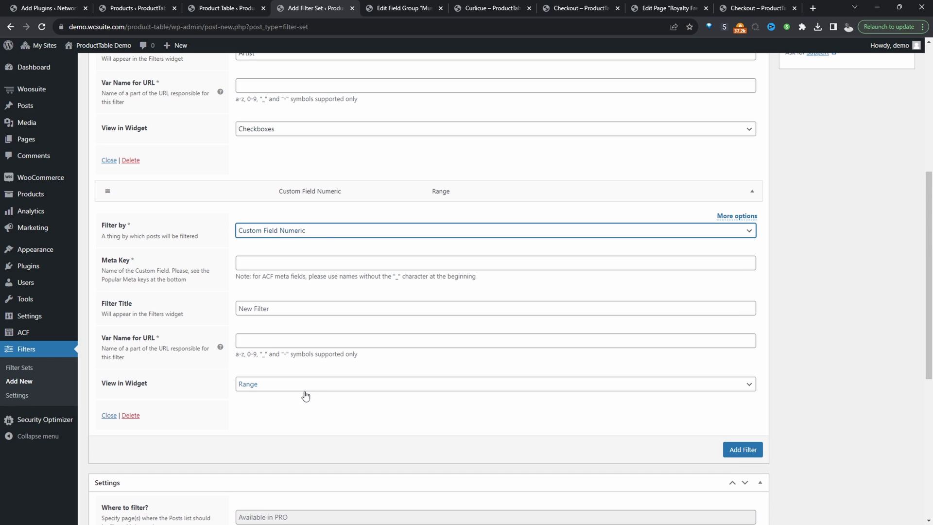
{"action": "left_click", "coordinate": [394, 14]}
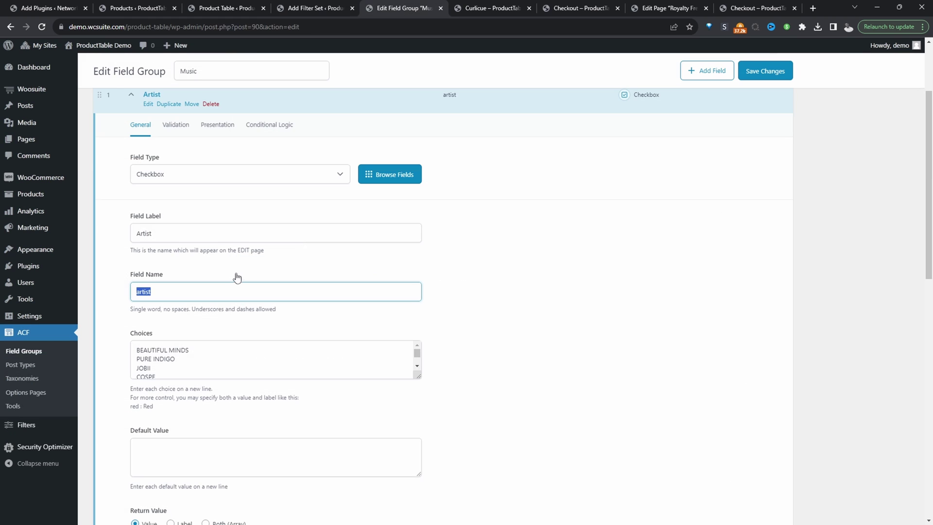
{"action": "left_click", "coordinate": [404, 107]}
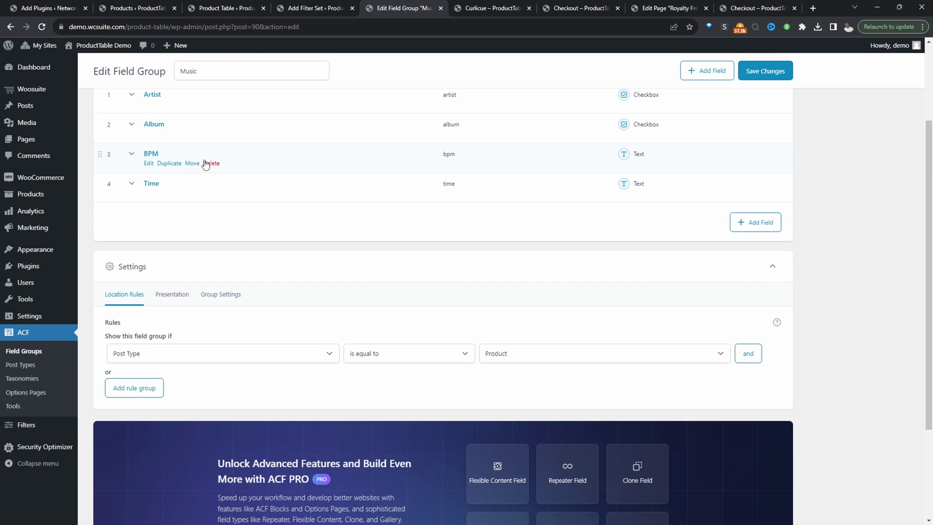
{"action": "left_click", "coordinate": [149, 163]}
{"action": "left_click_drag", "start_coordinate": [151, 351], "coordinate": [121, 356]}
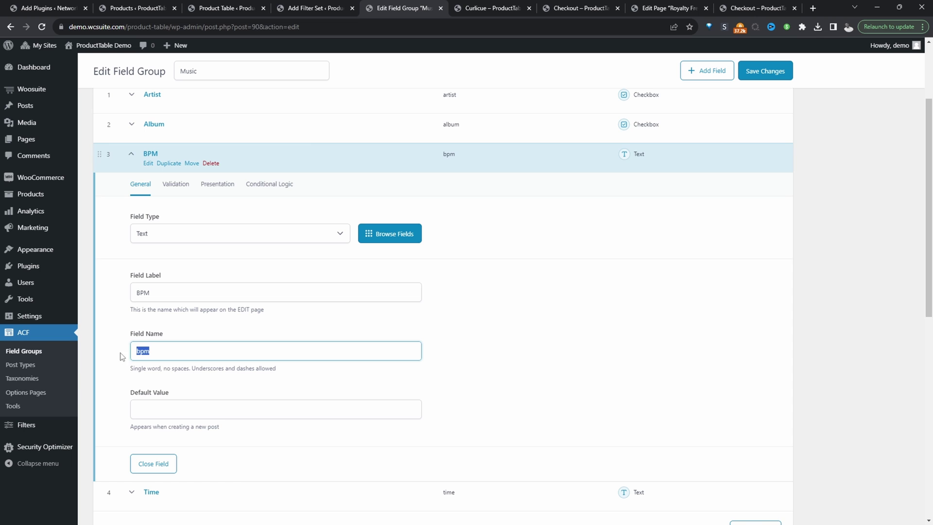
{"action": "key", "text": "ctrl+c"}
- Set the range filter's meta key to 'bpm', title it 'BPM', and add another filter
{"action": "left_click", "coordinate": [311, 8]}
{"action": "key", "text": "ctrl+v"}
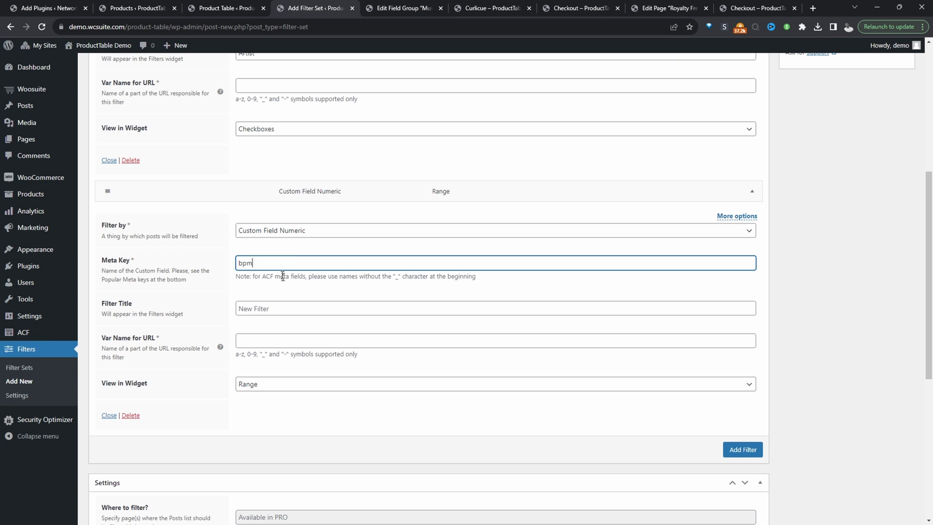
{"action": "left_click", "coordinate": [238, 308]}
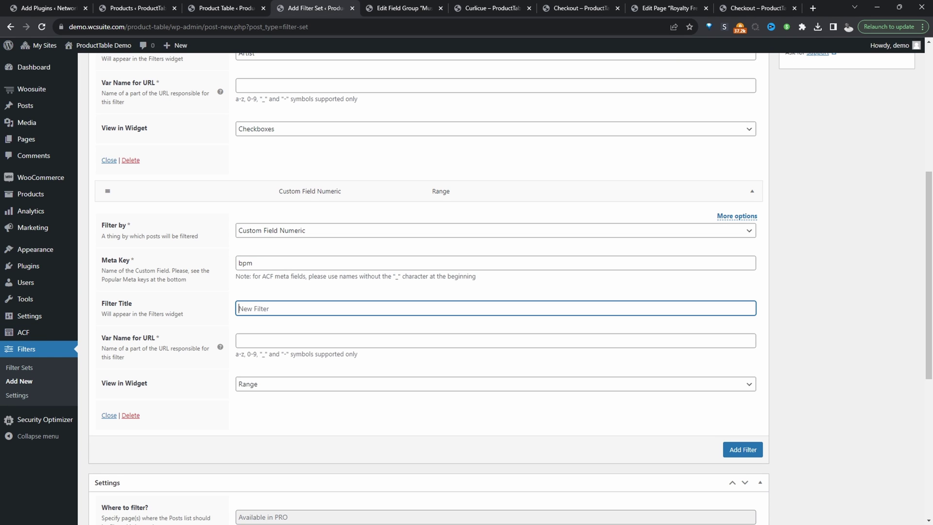
{"action": "type", "text": "BPM"}
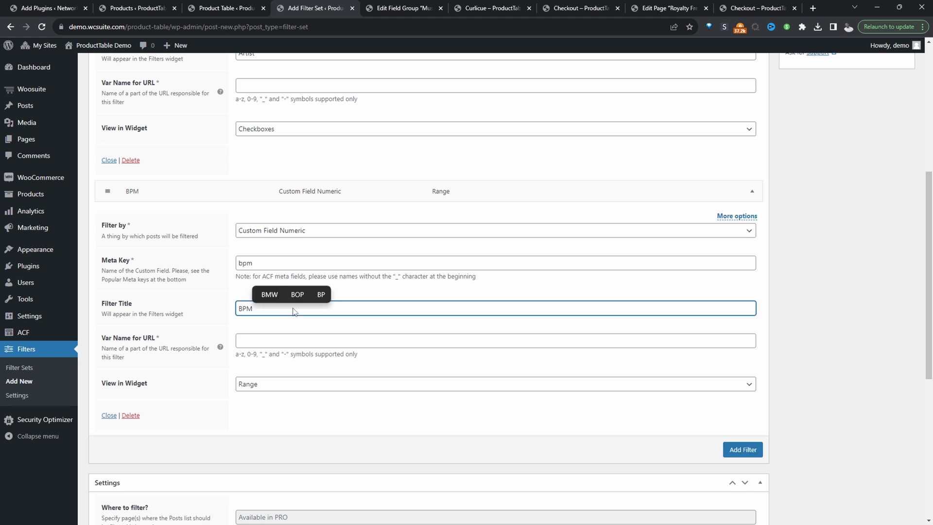
{"action": "left_click", "coordinate": [743, 450]}
- Set the third filter to use the Producers taxonomy and title it 'Producers'
{"action": "scroll", "coordinate": [524, 365], "scroll_direction": "down", "scroll_amount": 5}
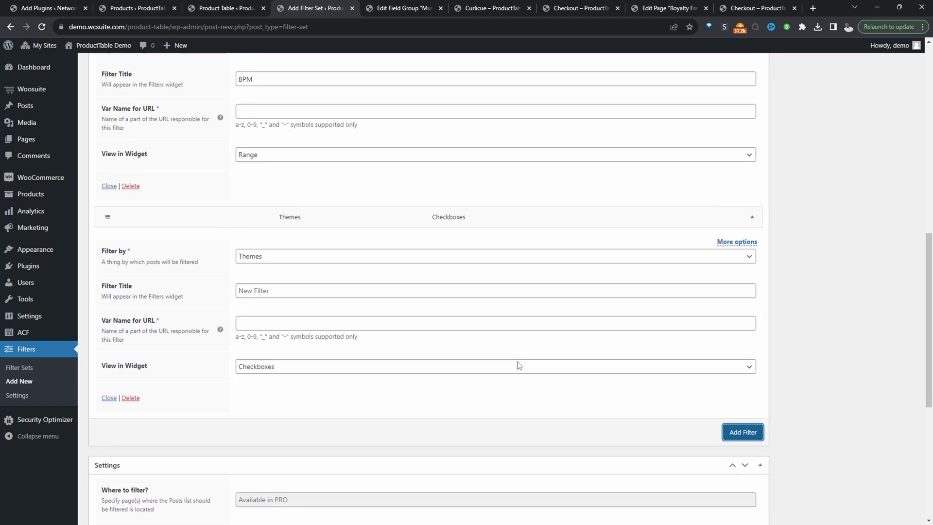
{"action": "left_click", "coordinate": [282, 220]}
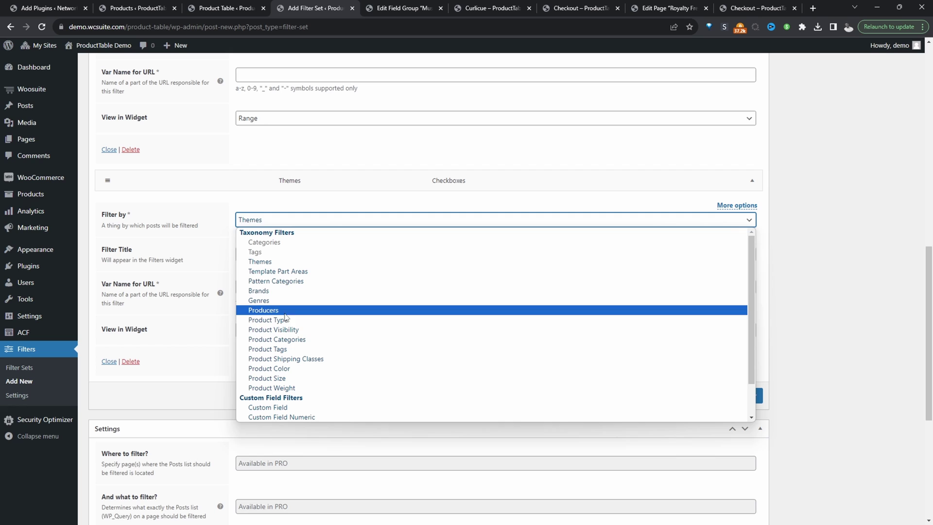
{"action": "left_click", "coordinate": [268, 312]}
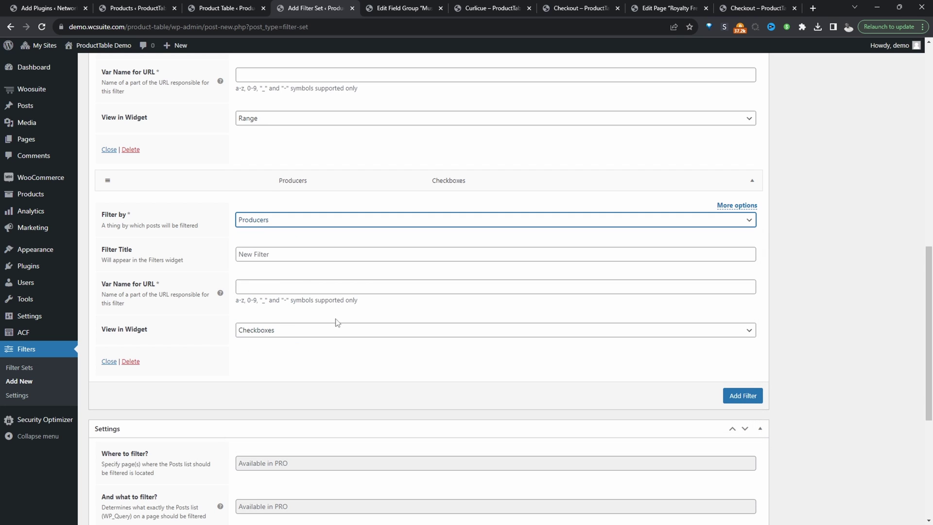
{"action": "left_click", "coordinate": [271, 254]}
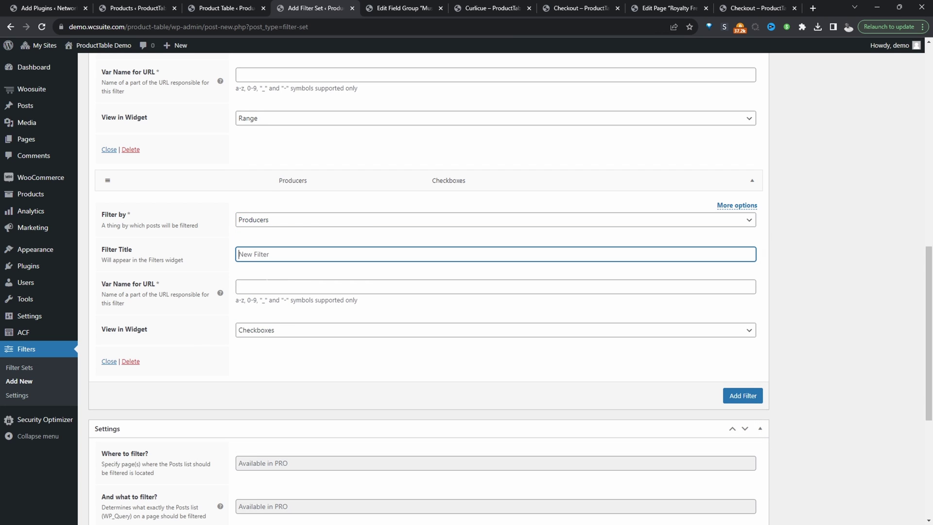
{"action": "type", "text": "Pro"}
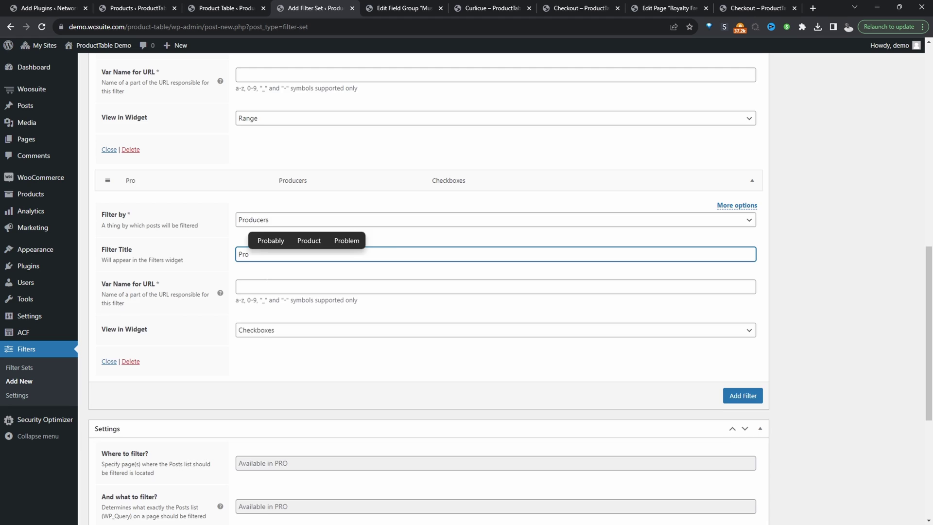
{"action": "type", "text": "ducers"}
{"action": "scroll", "coordinate": [679, 373], "scroll_direction": "up", "scroll_amount": 10}
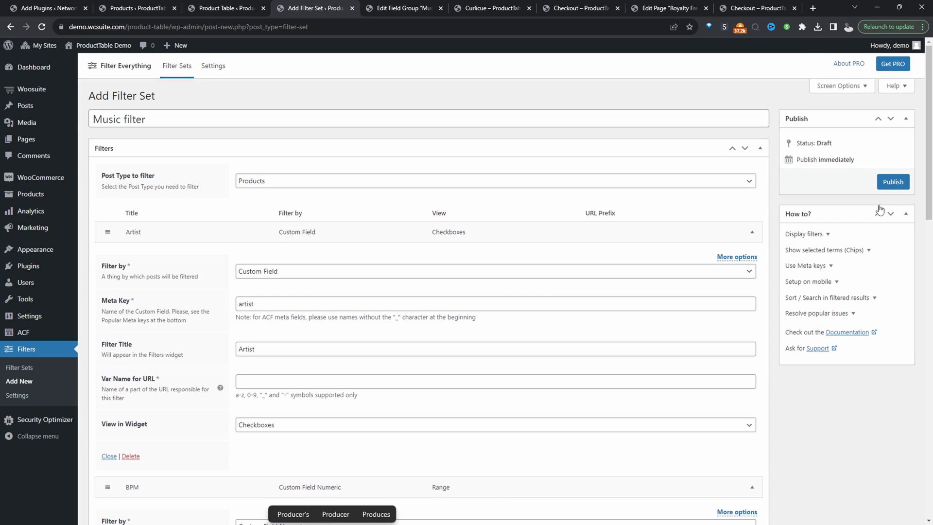
- Attempt to publish, then set the Artist filter's URL var name to '_artist'
{"action": "left_click", "coordinate": [892, 182]}
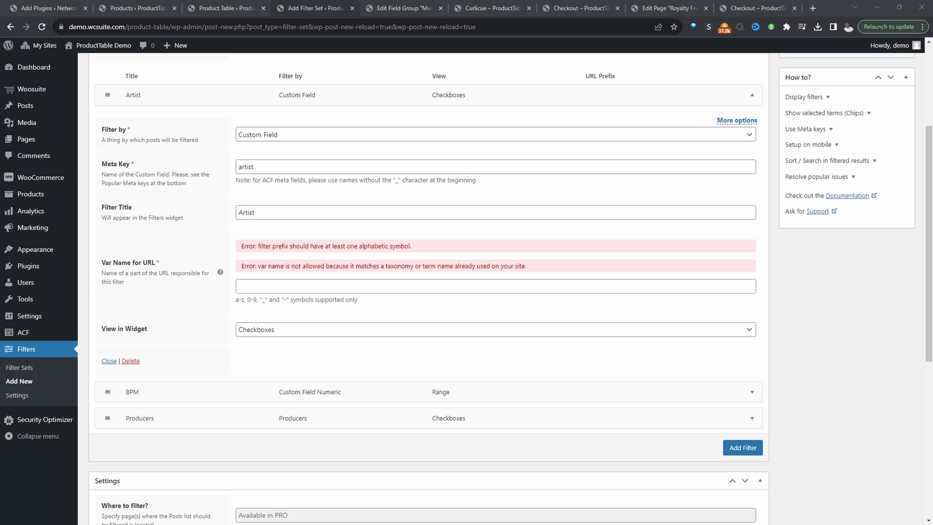
{"action": "left_click", "coordinate": [203, 168]}
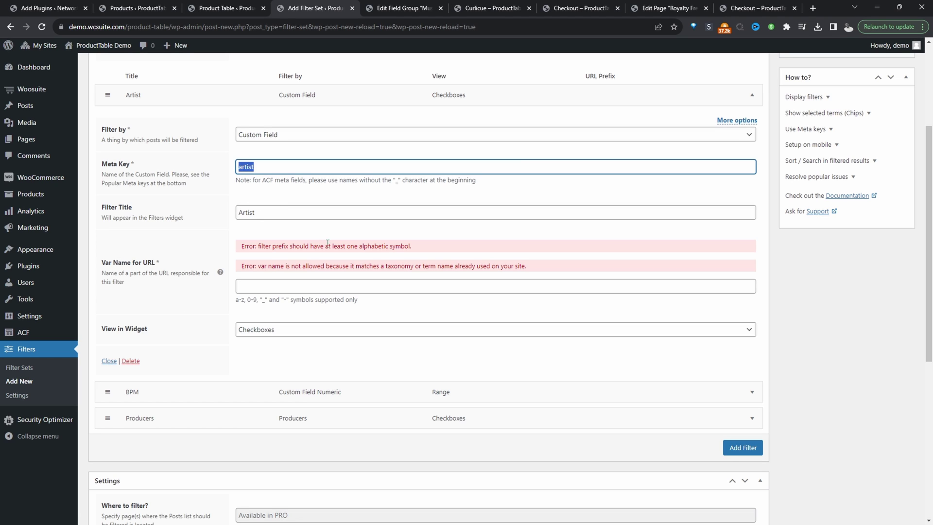
{"action": "left_click", "coordinate": [264, 286]}
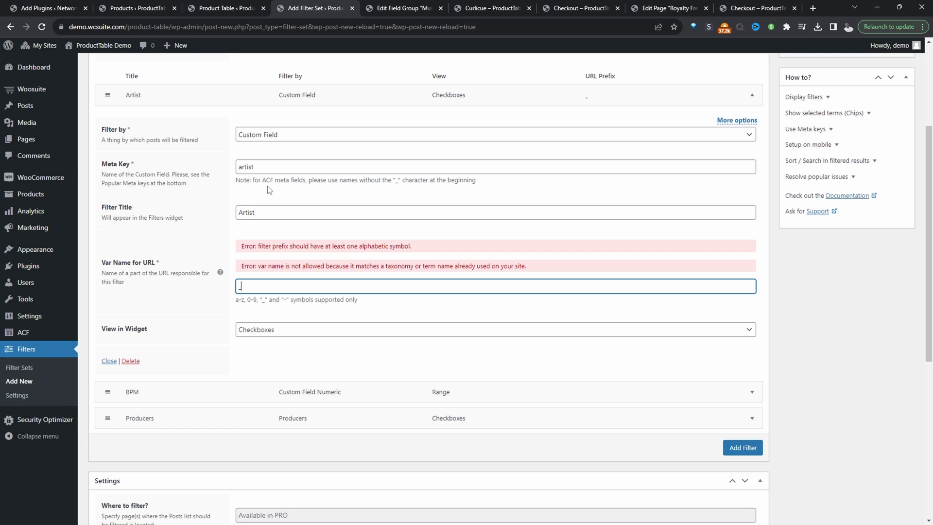
{"action": "type", "text": "_"}
{"action": "key", "text": "ctrl+v"}
- Set URL var names '_bpm' and '_Producers' for the BPM and Producers filters
{"action": "left_click", "coordinate": [751, 392]}
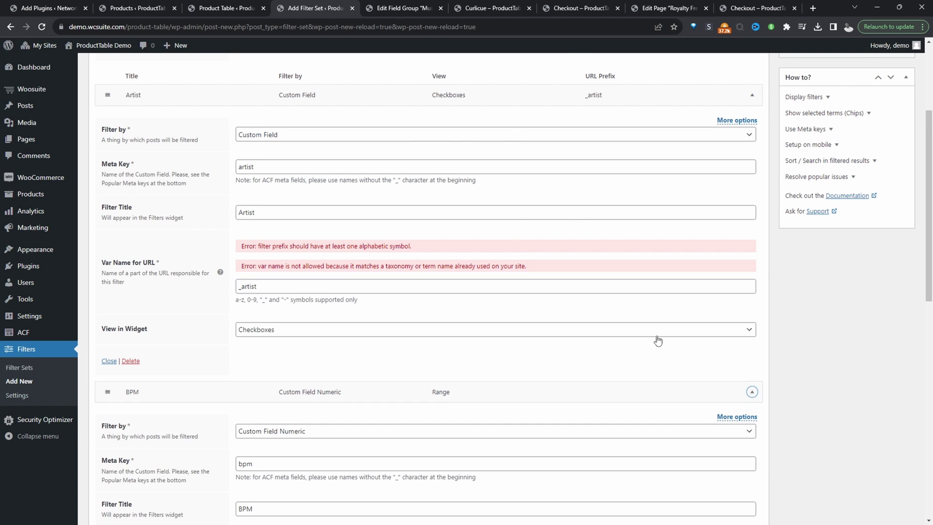
{"action": "scroll", "coordinate": [641, 331], "scroll_direction": "down", "scroll_amount": 5}
{"action": "left_click", "coordinate": [260, 287]}
{"action": "left_click", "coordinate": [229, 395]}
{"action": "scroll", "coordinate": [228, 370], "scroll_direction": "down", "scroll_amount": 3}
{"action": "left_click", "coordinate": [238, 349]}
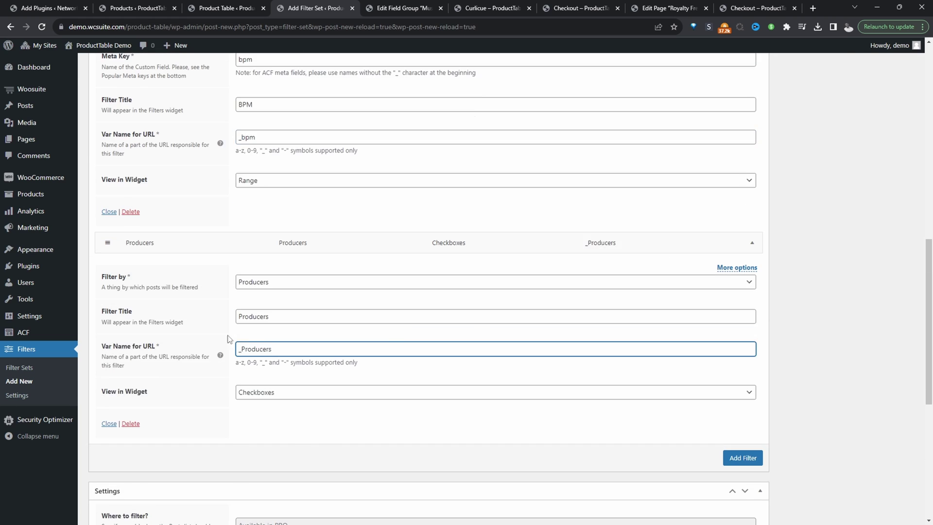
- Publish the Music filter set, then copy [fe_widget] from its Display filters instructions
{"action": "left_click", "coordinate": [892, 199]}
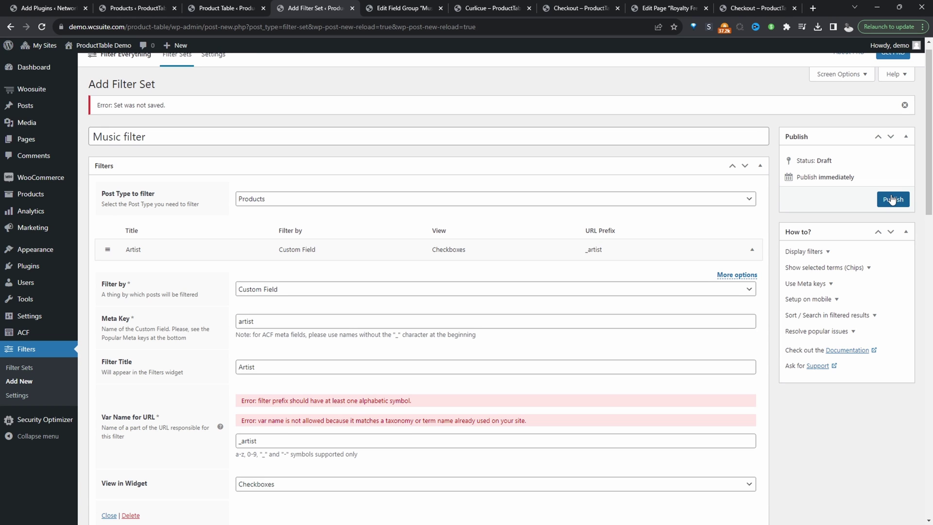
{"action": "left_click", "coordinate": [891, 199]}
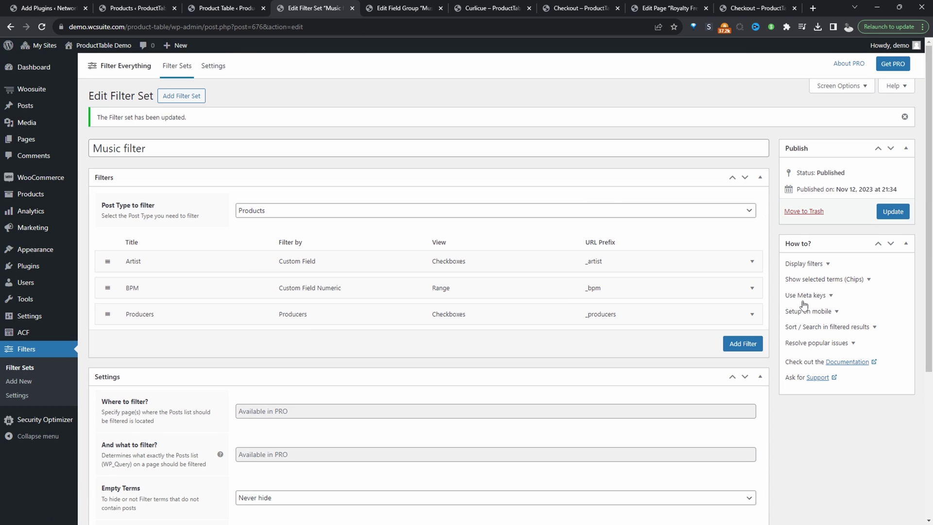
{"action": "left_click", "coordinate": [825, 262]}
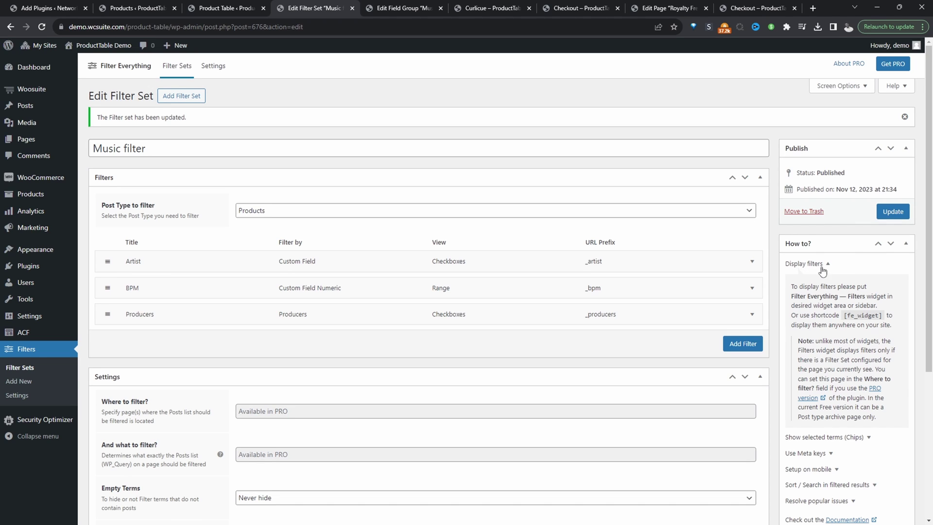
{"action": "left_click_drag", "start_coordinate": [845, 318], "coordinate": [866, 318]}
{"action": "right_click", "coordinate": [882, 313]}
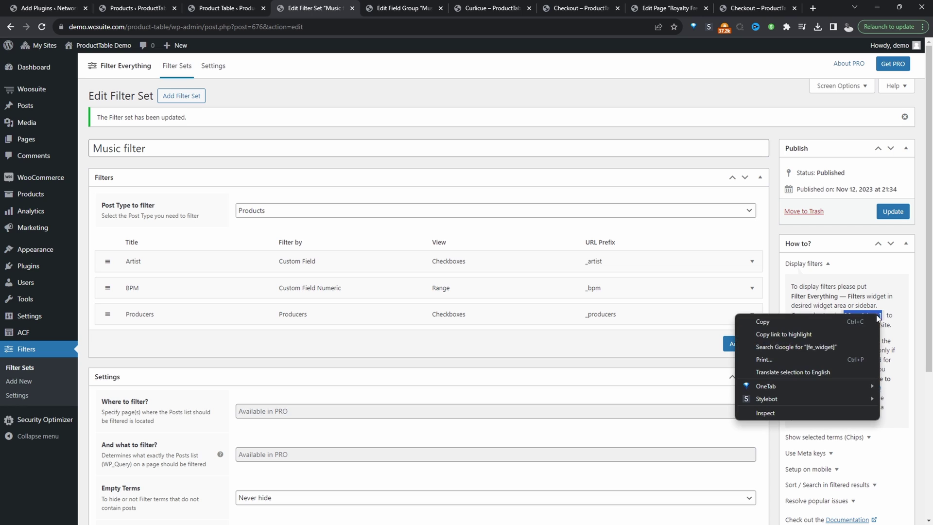
{"action": "left_click", "coordinate": [821, 321]}
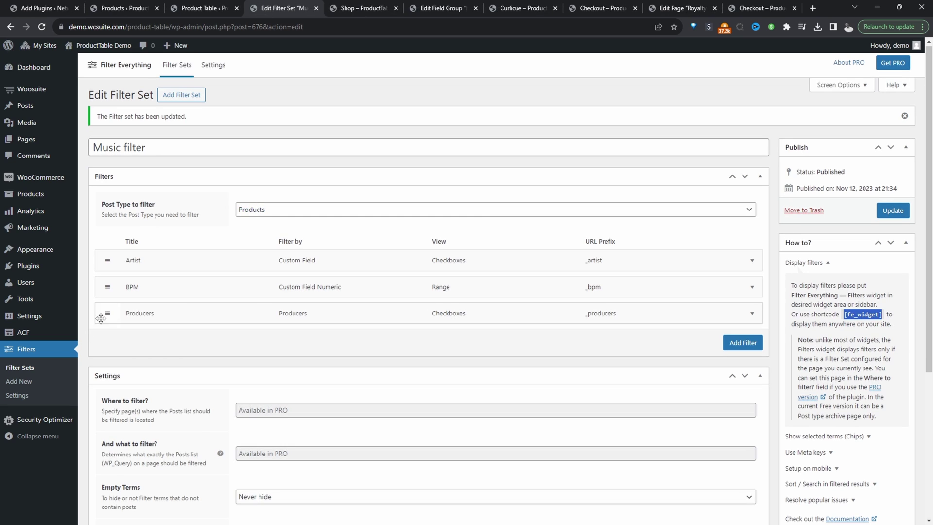
- Open the Customizer's Sidebar widget area in a new tab and dismiss the welcome guide
{"action": "mouse_move", "coordinate": [54, 257]}
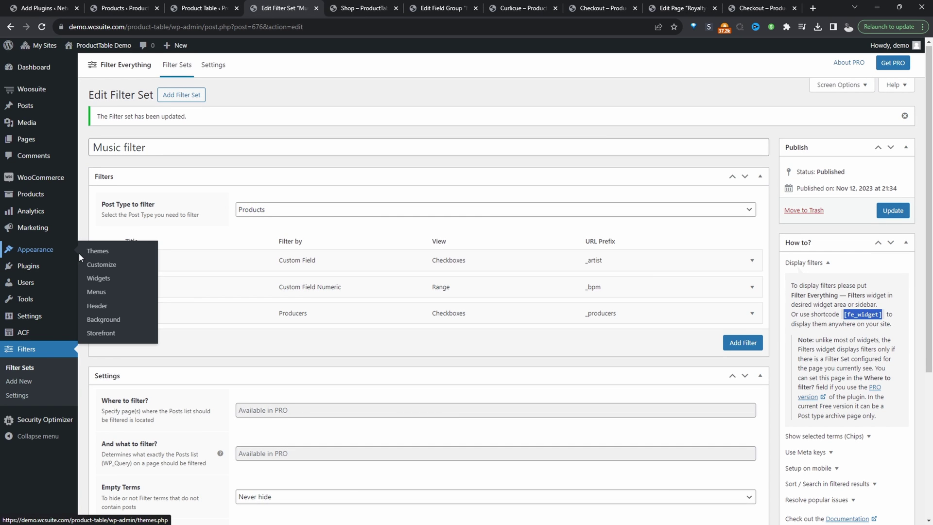
{"action": "middle_click", "coordinate": [97, 264]}
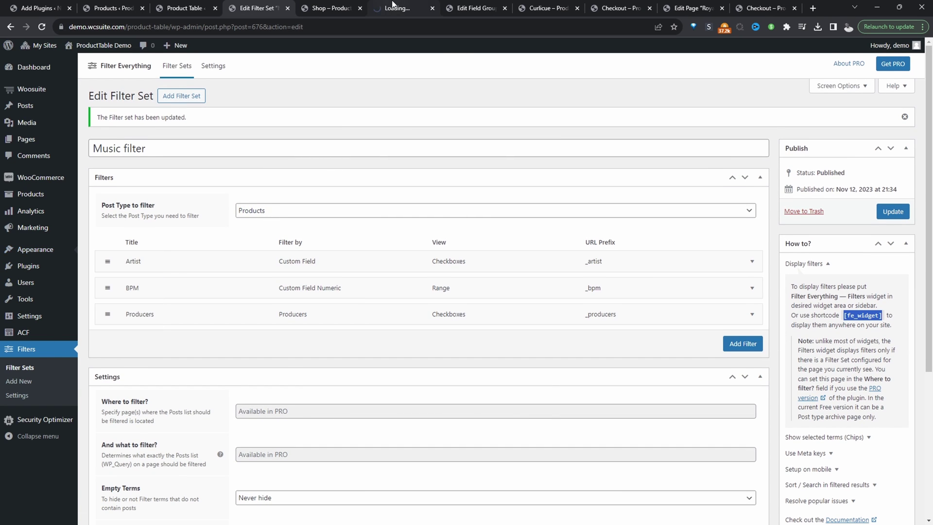
{"action": "left_click", "coordinate": [393, 7]}
{"action": "left_click", "coordinate": [53, 330]}
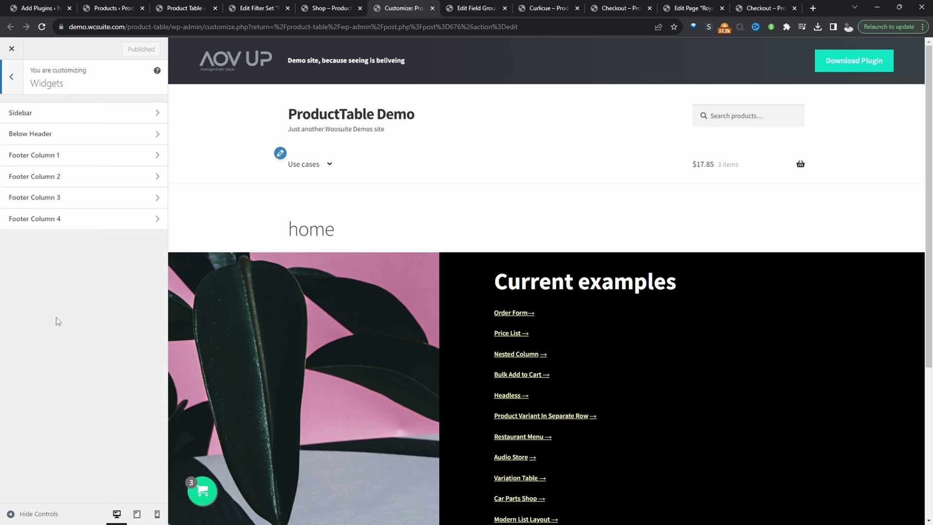
{"action": "left_click", "coordinate": [80, 111]}
{"action": "left_click", "coordinate": [92, 314]}
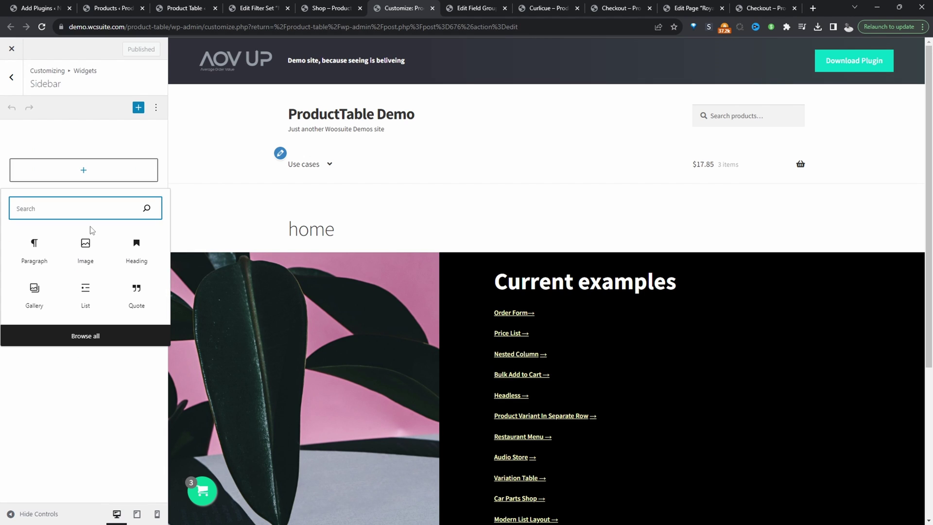
- Add a Shortcode block containing [fe_widget] to the Sidebar and publish it
{"action": "type", "text": "short"}
{"action": "left_click", "coordinate": [34, 246]}
{"action": "key", "text": "ctrl+v"}
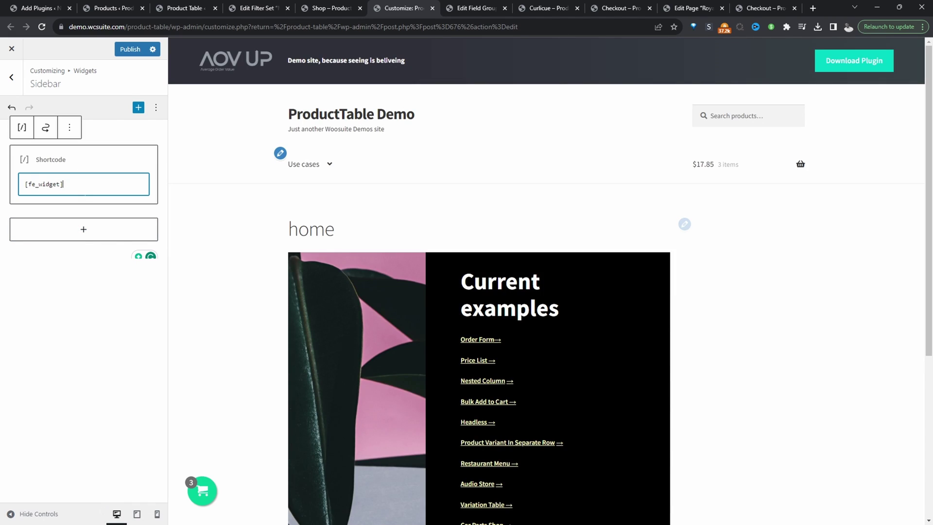
{"action": "left_click", "coordinate": [129, 51]}
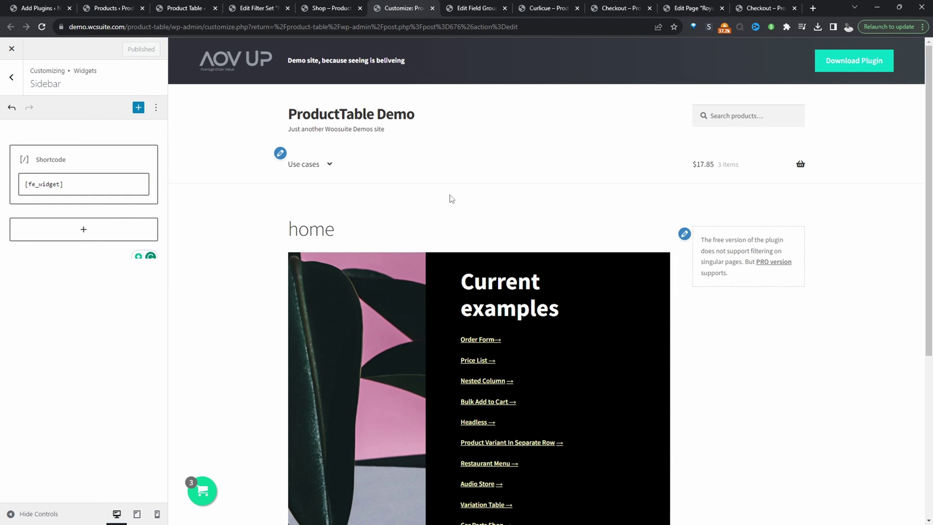
- On the Shop page, apply and then clear the COSPE artist filter
{"action": "left_click", "coordinate": [548, 8]}
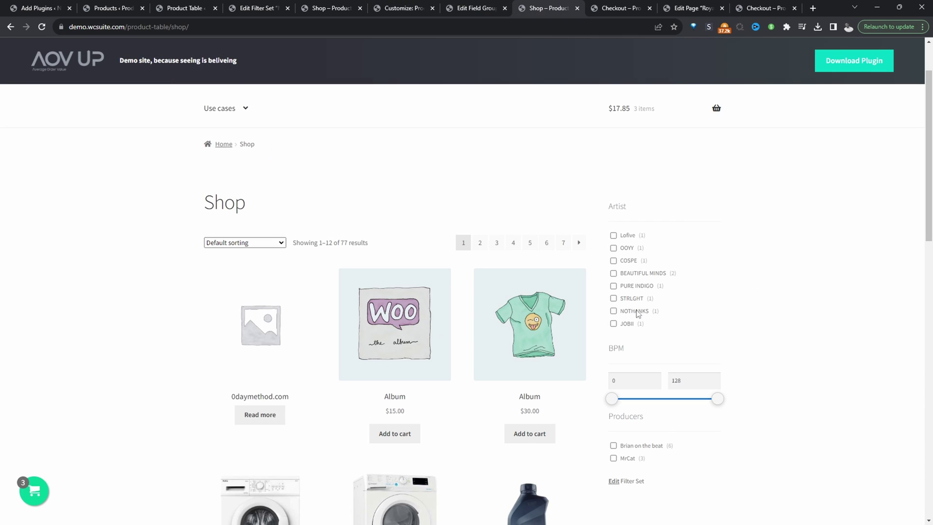
{"action": "left_click", "coordinate": [614, 261]}
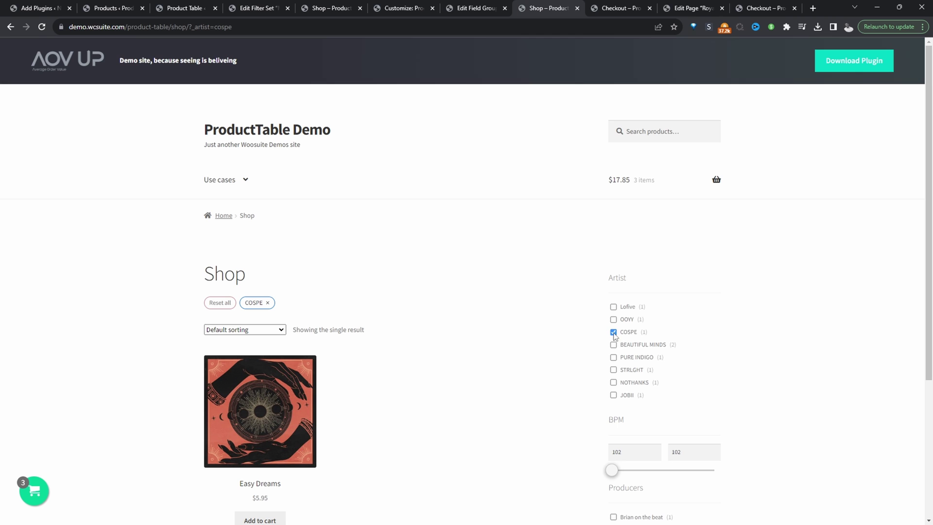
{"action": "left_click", "coordinate": [614, 333]}
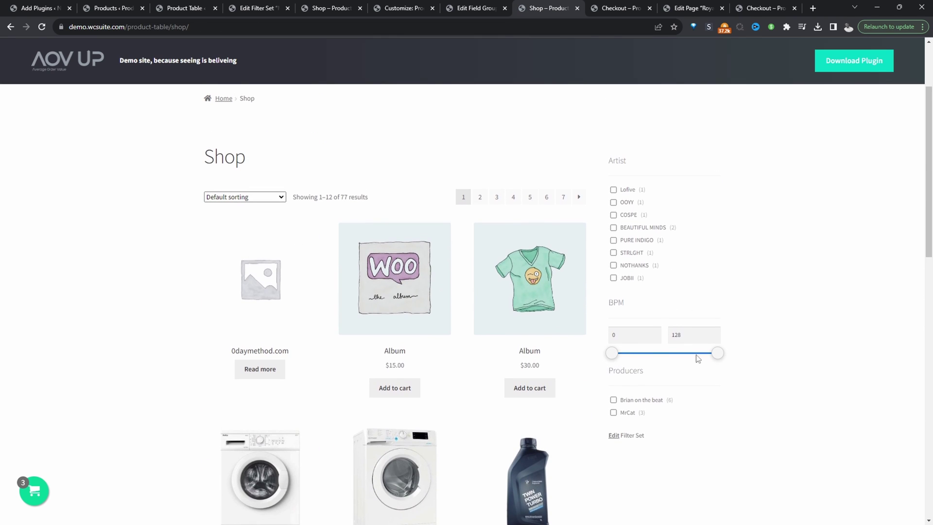
- Lower the maximum BPM to 81, remove the minimum BPM chip, and add artist JOBII
{"action": "left_click_drag", "start_coordinate": [718, 354], "coordinate": [677, 356]}
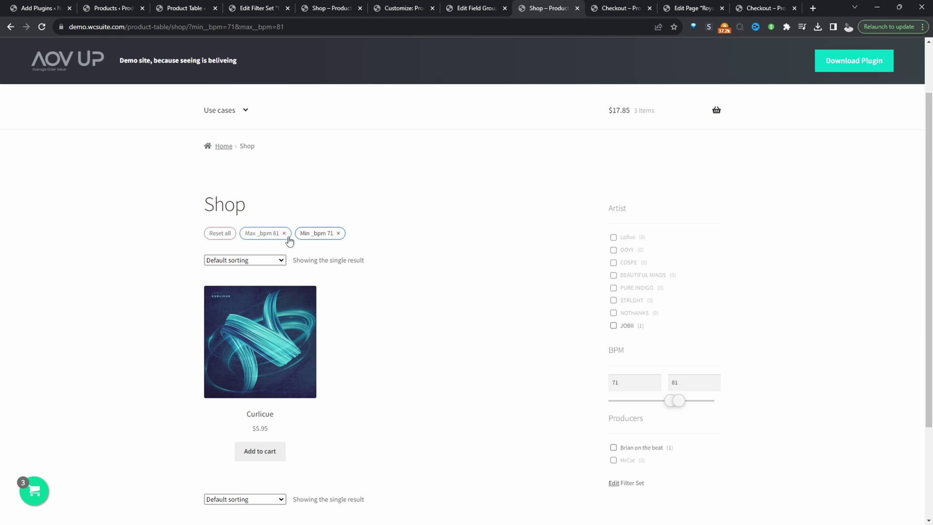
{"action": "left_click", "coordinate": [338, 235]}
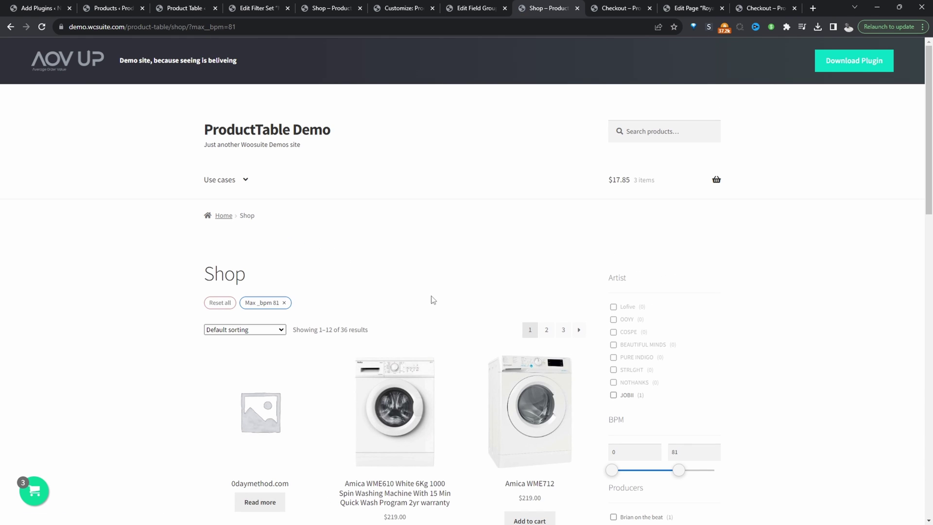
{"action": "left_click", "coordinate": [614, 395]}
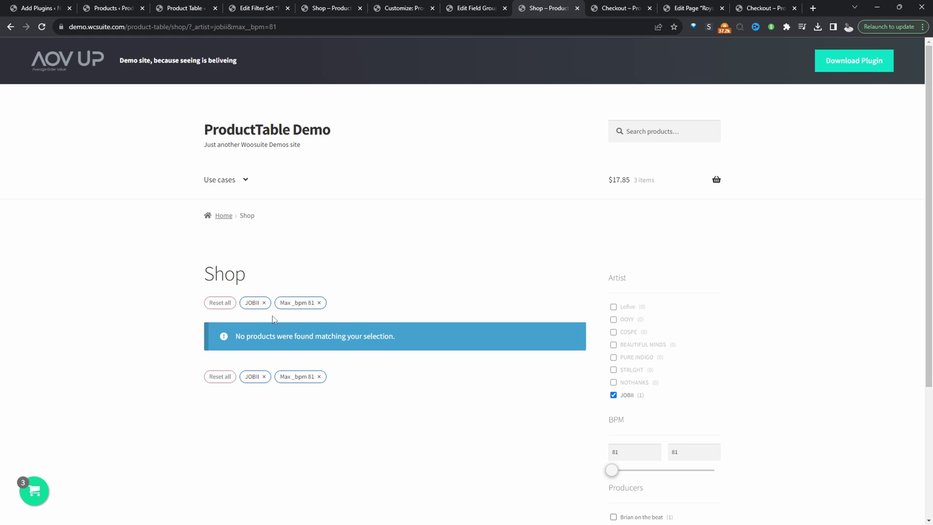